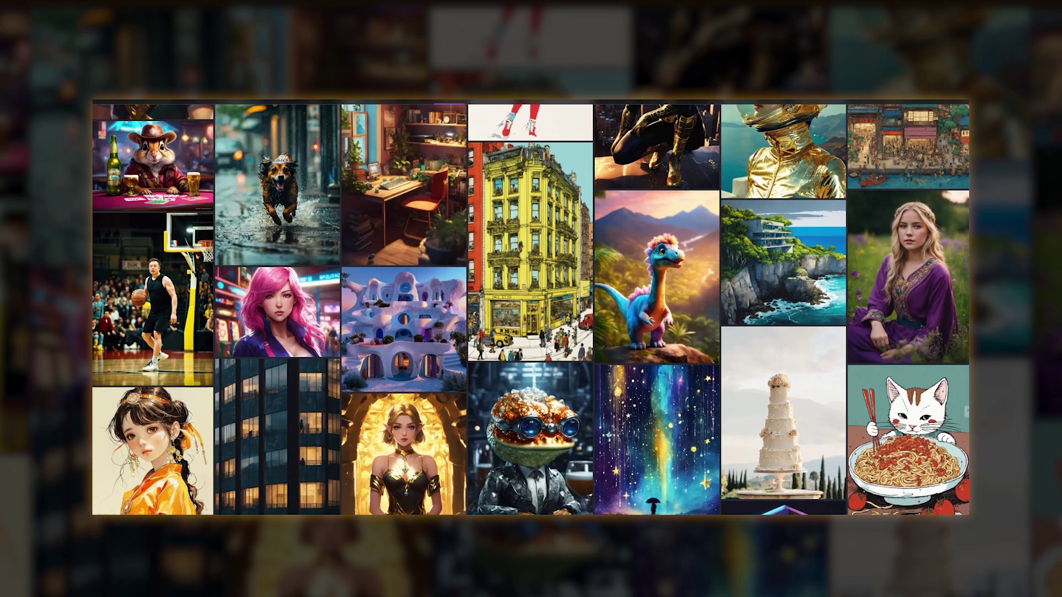
# View the umbrella portrait's second, third (brown-coat) and fourth variants in Lexica
pyautogui.scroll(-5, 548, 350)
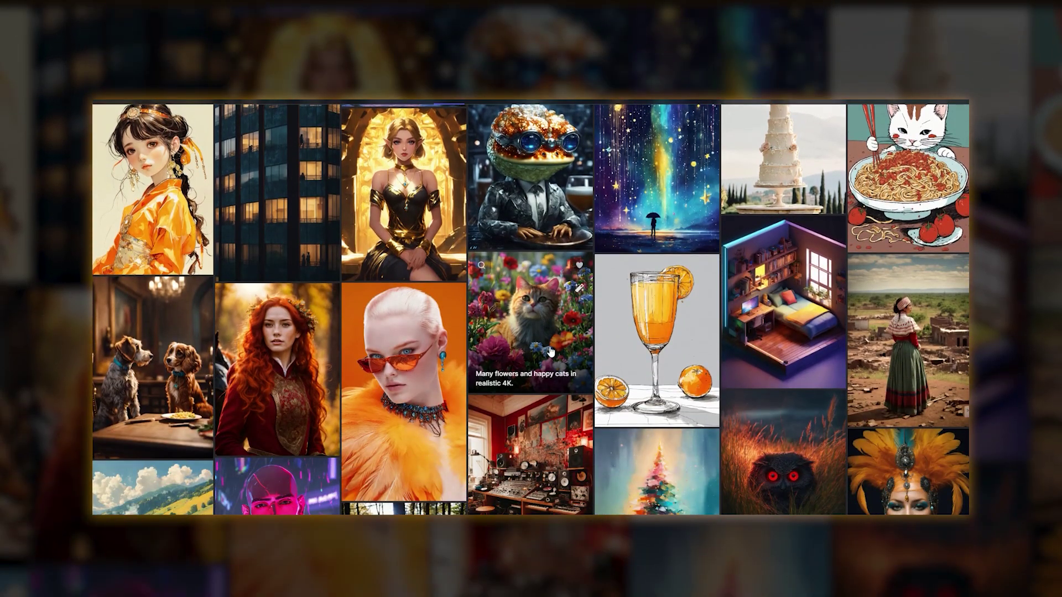
pyautogui.scroll(-3, 551, 351)
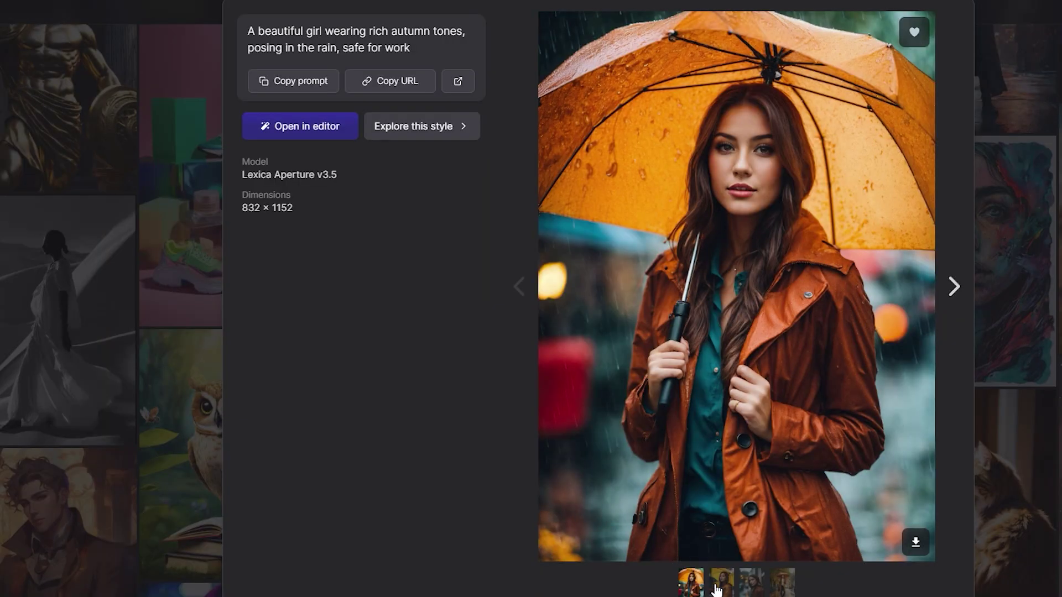
pyautogui.click(721, 584)
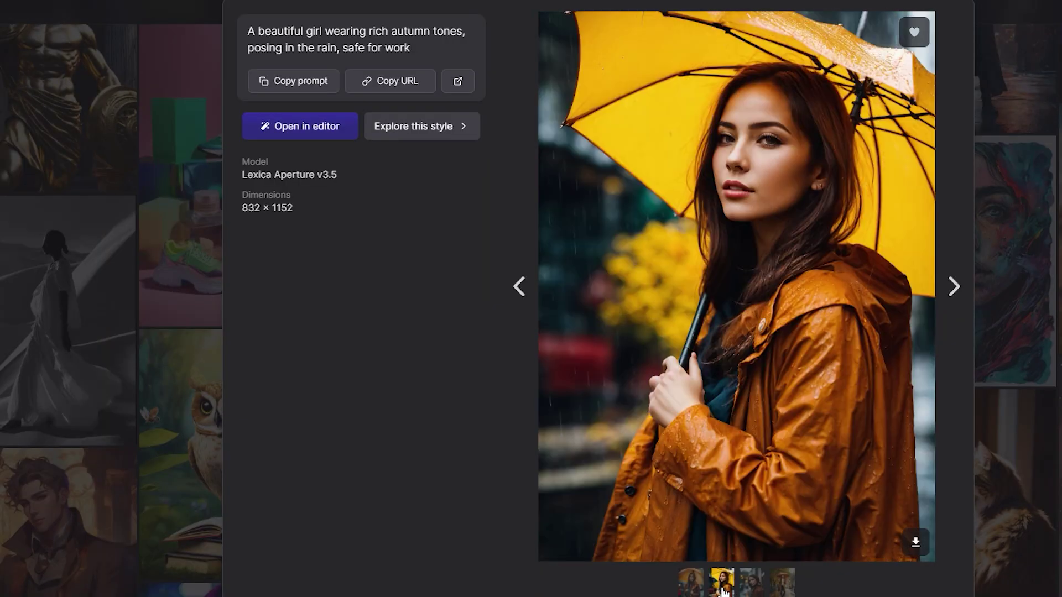
pyautogui.click(757, 590)
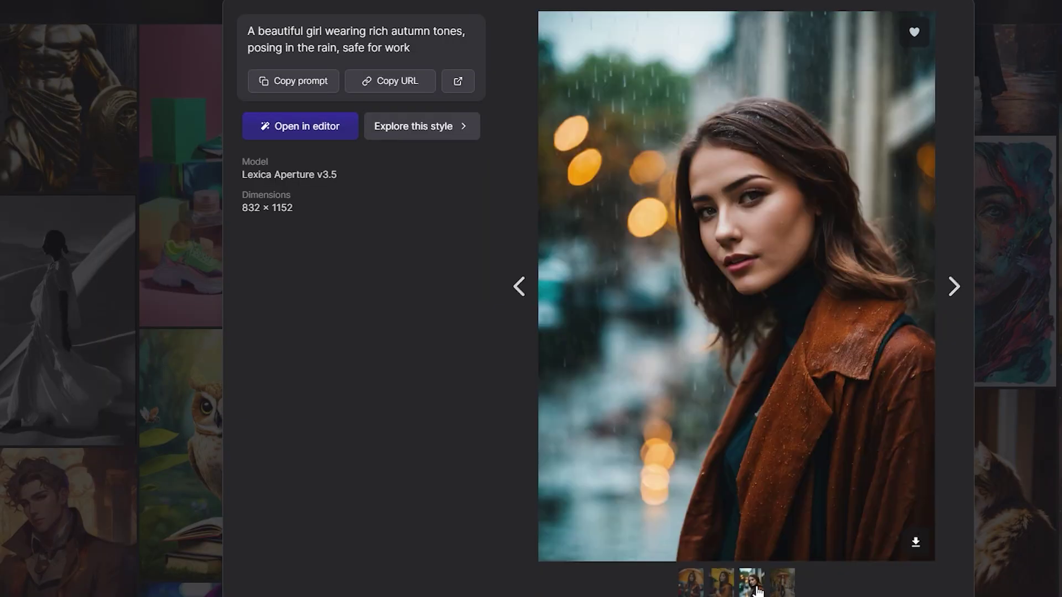
pyautogui.click(794, 592)
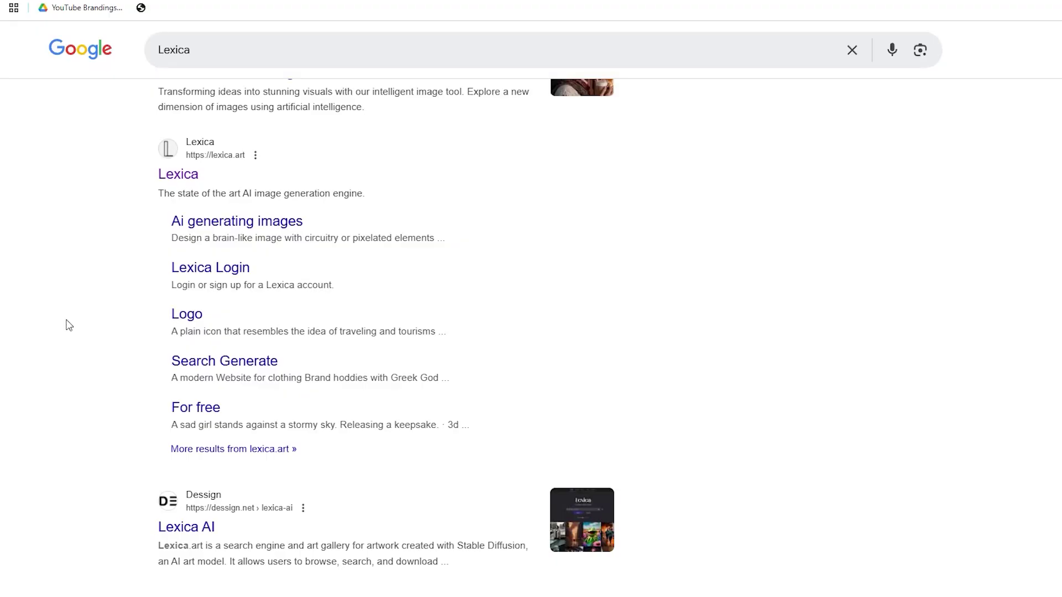
# Go to lexica.art from the results and download a chosen gallery image
pyautogui.click(188, 178)
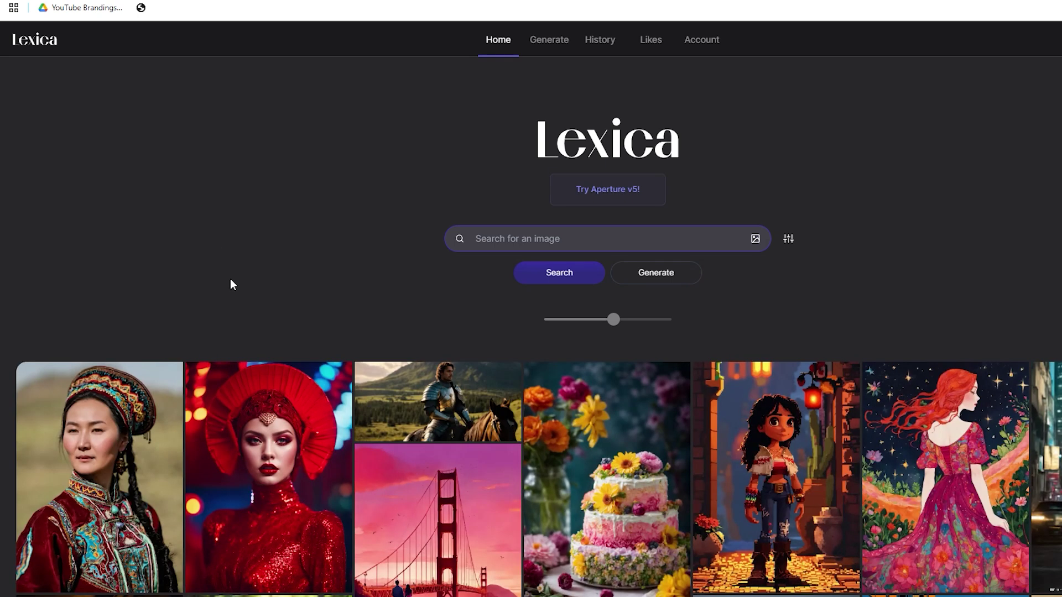
pyautogui.scroll(-2, 230, 279)
pyautogui.scroll(-15, 236, 296)
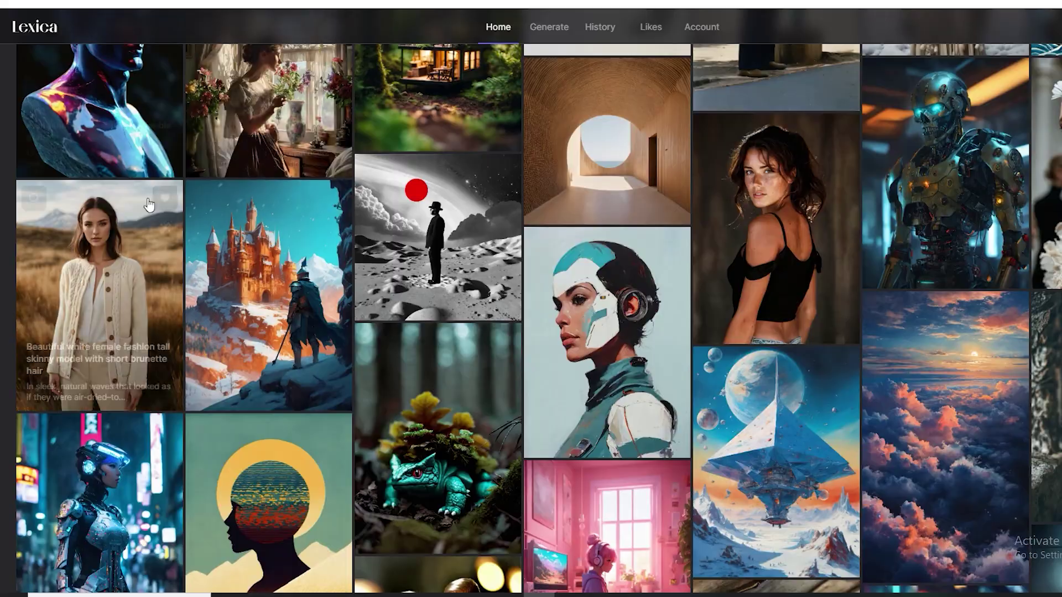
pyautogui.click(149, 205)
pyautogui.click(899, 520)
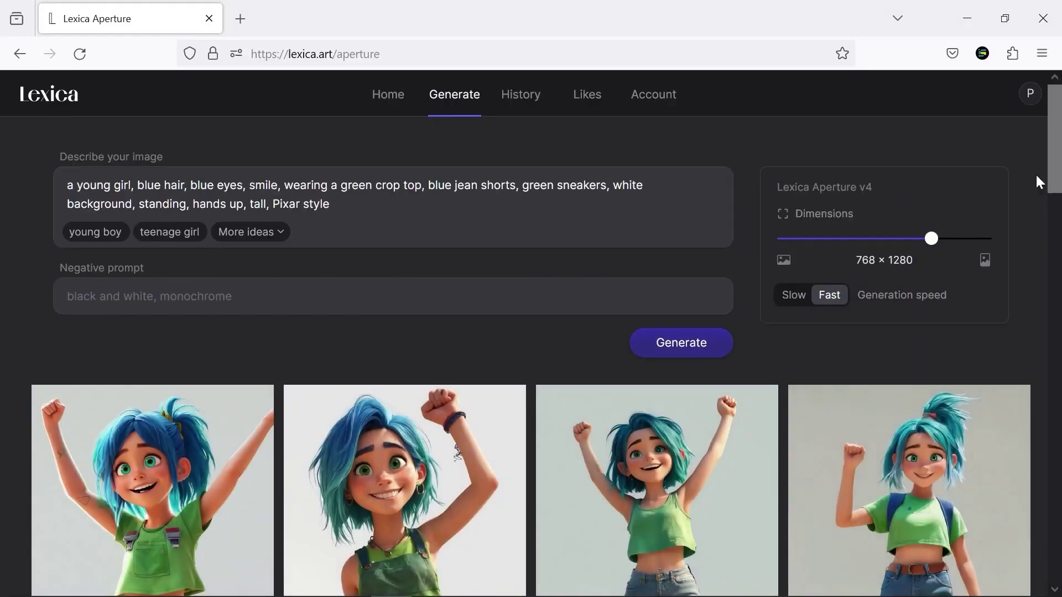
# Open another gallery image's details and prompt, and view its second variant
pyautogui.scroll(-1, 1056, 176)
pyautogui.scroll(-4, 1058, 176)
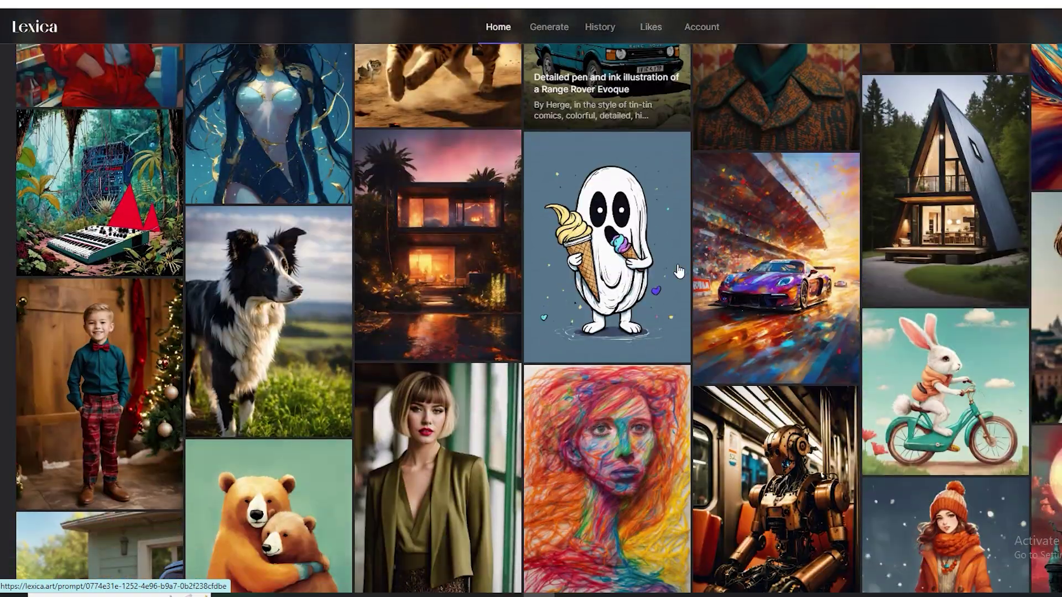
pyautogui.scroll(-5, 683, 277)
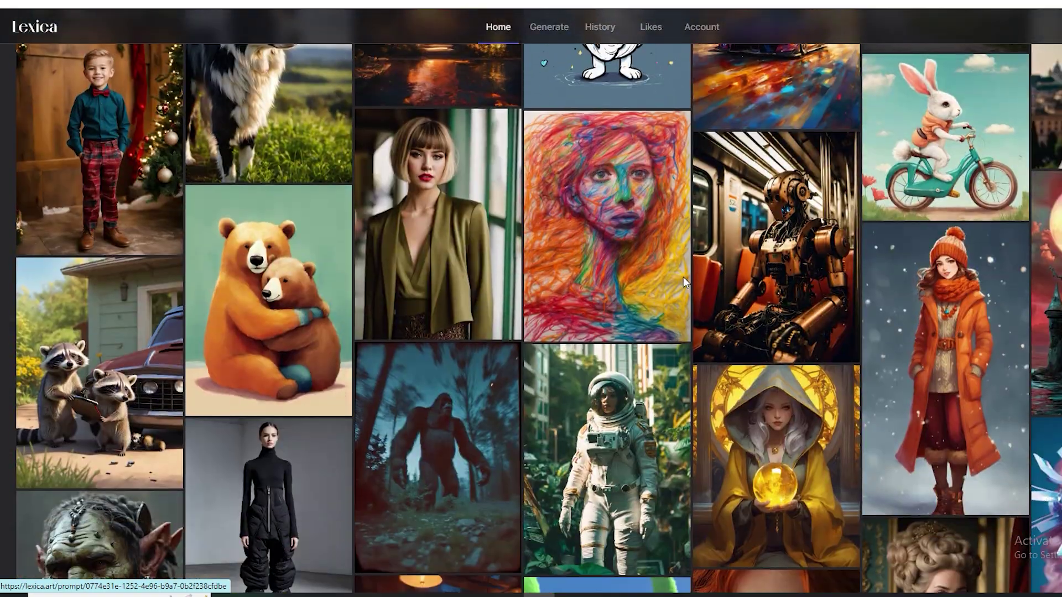
pyautogui.click(907, 332)
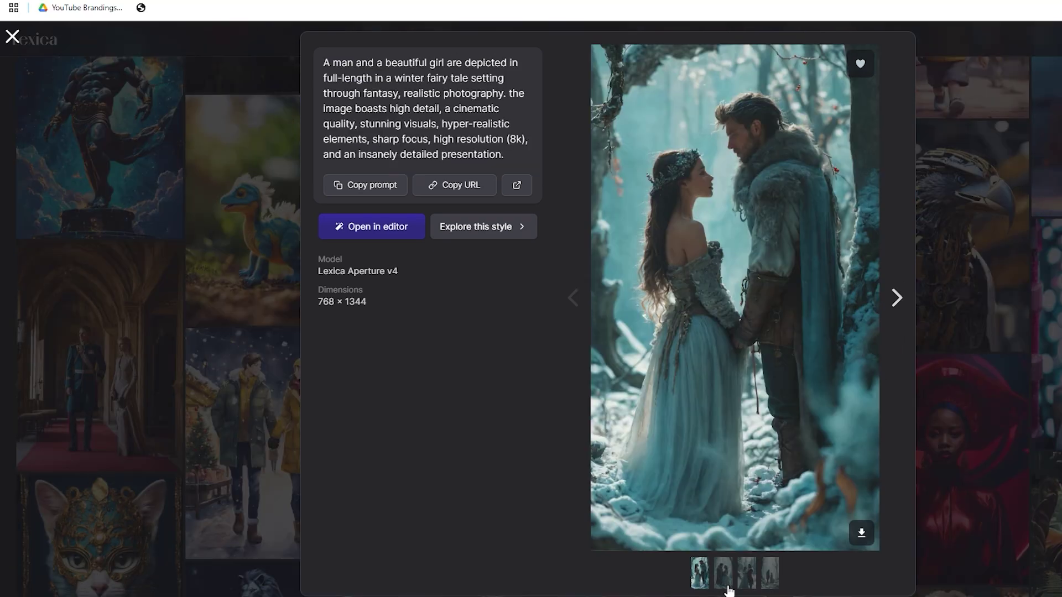
pyautogui.click(725, 580)
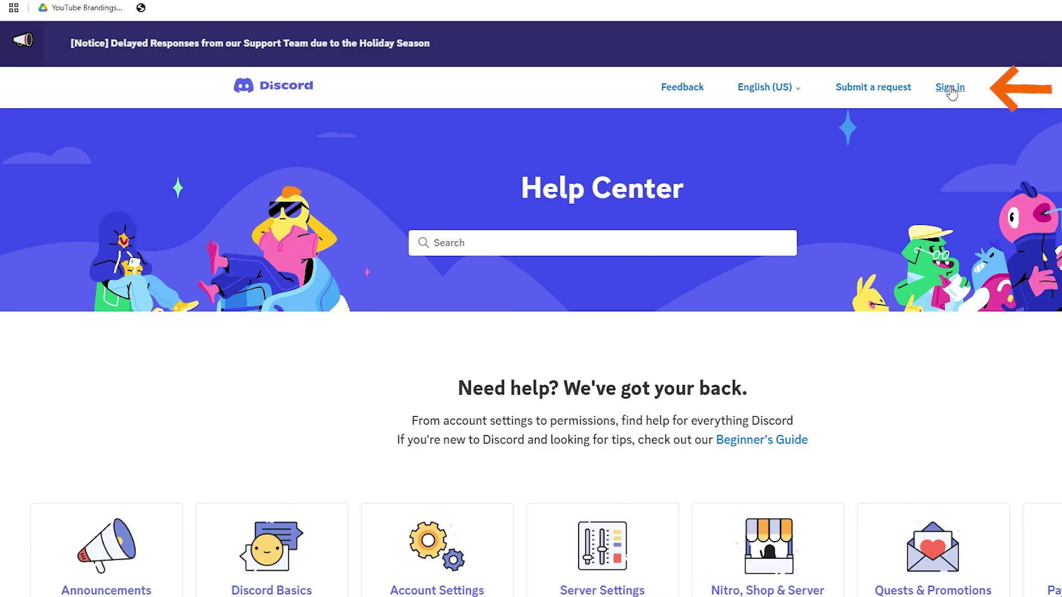
# Sign in to Discord, skip the onboarding questions and accept the Viggle server rules
pyautogui.click(949, 88)
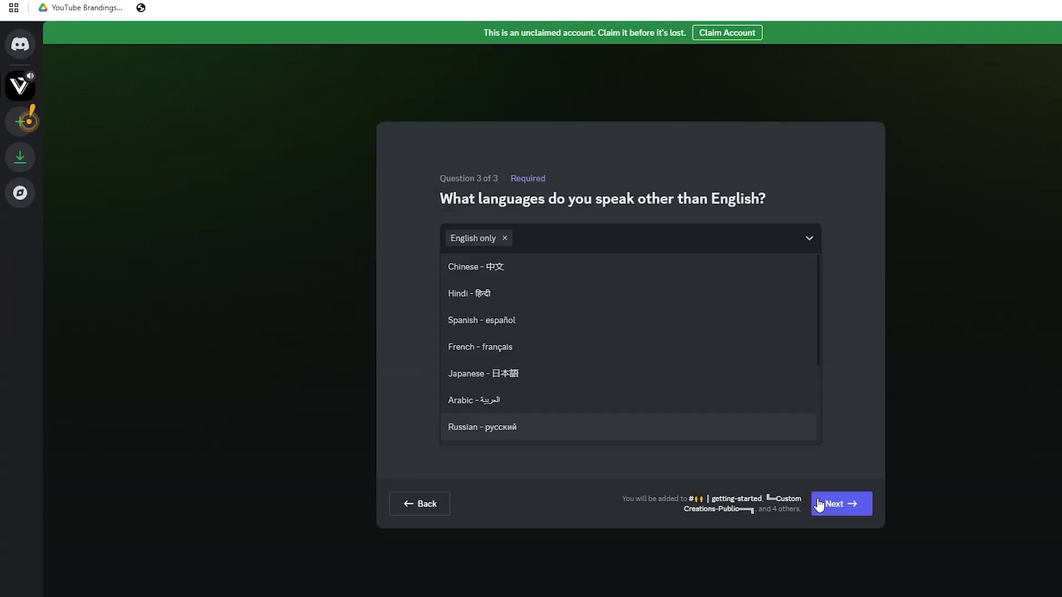
pyautogui.click(836, 503)
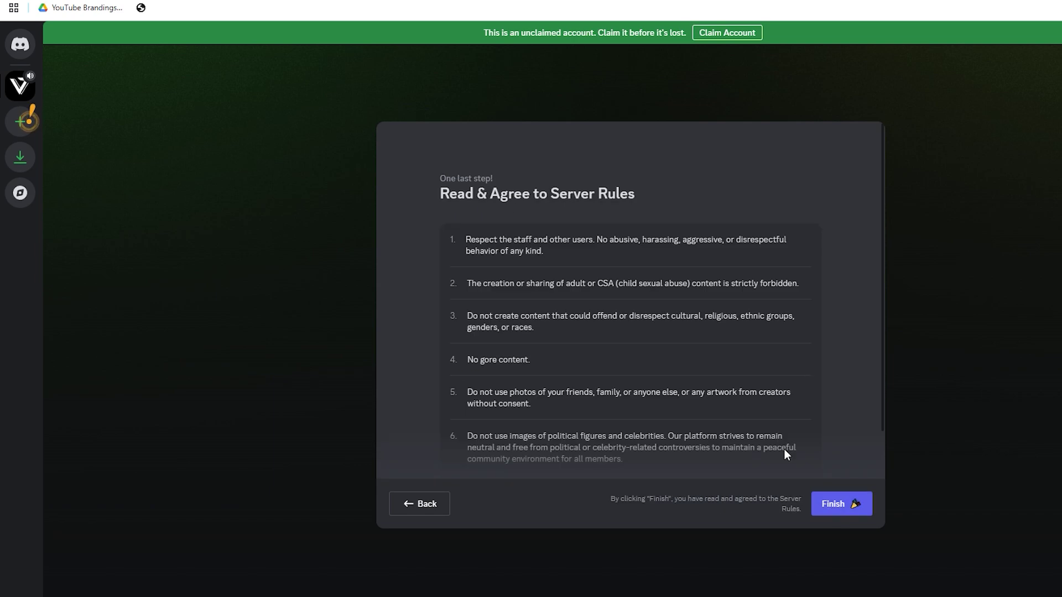
pyautogui.click(833, 505)
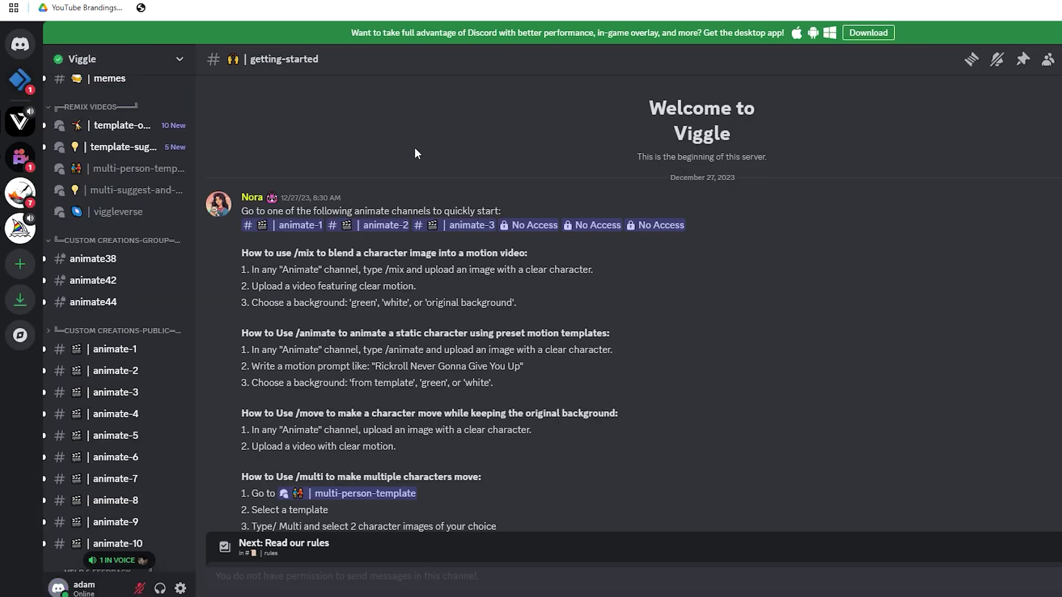
# Start Viggle's /animate command with the Deadpool image attached, then open the viggle.ai/prompt motion page
pyautogui.scroll(-3, 176, 300)
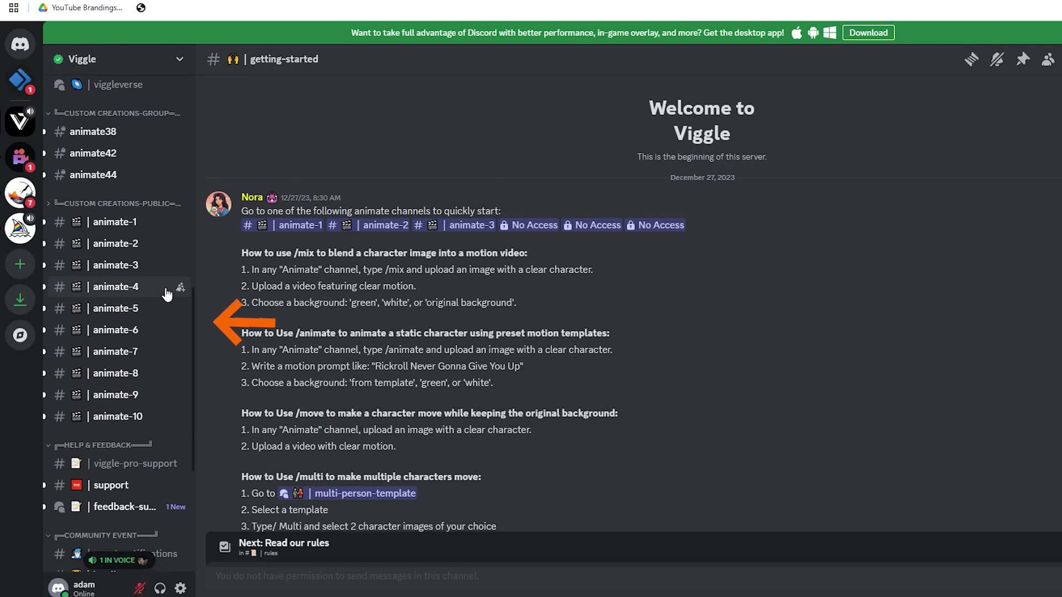
pyautogui.click(123, 244)
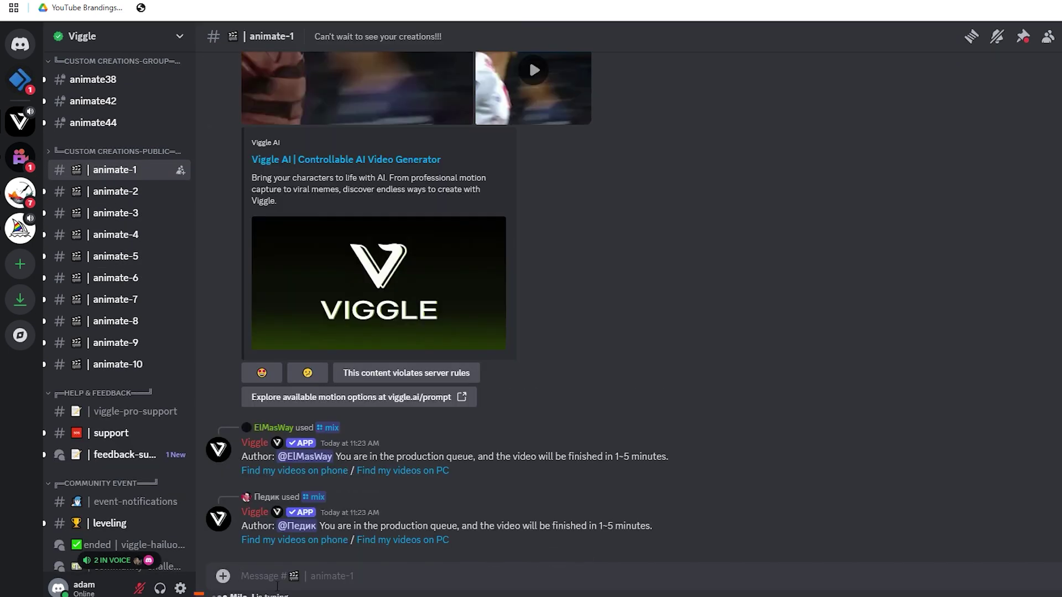
pyautogui.write('/')
pyautogui.click(224, 362)
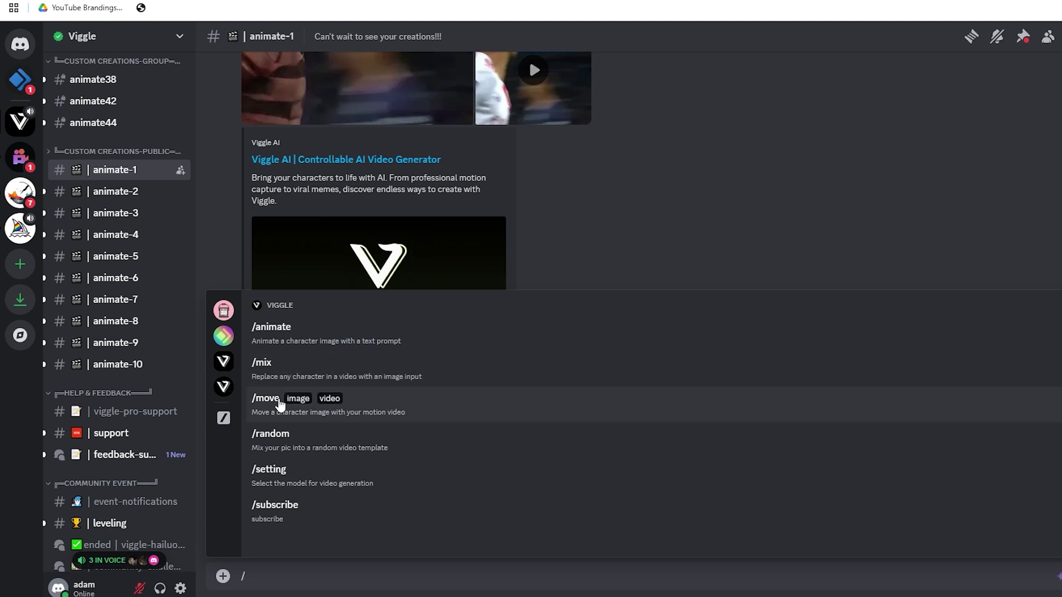
pyautogui.click(287, 340)
pyautogui.click(289, 427)
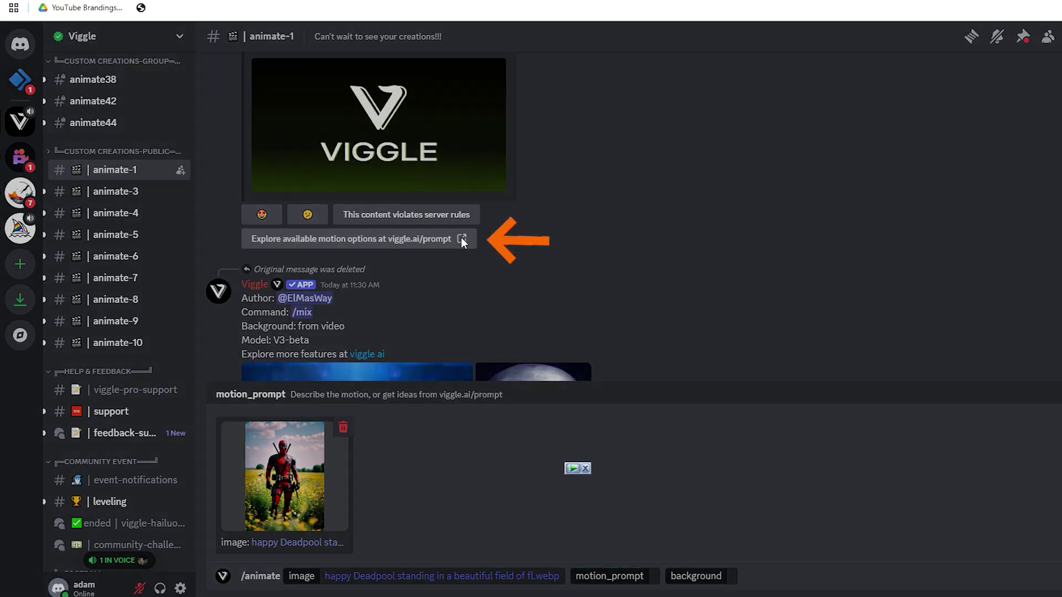
pyautogui.click(462, 238)
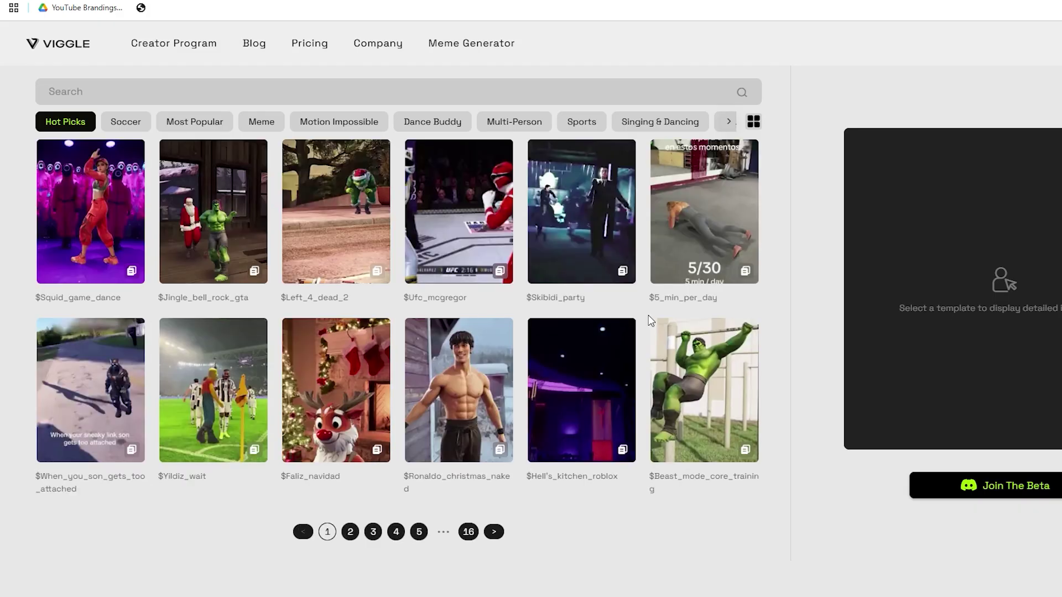
# Filter Viggle templates by Soccer, then Most Popular, and copy the Rakuten_point_dance prompt
pyautogui.click(126, 122)
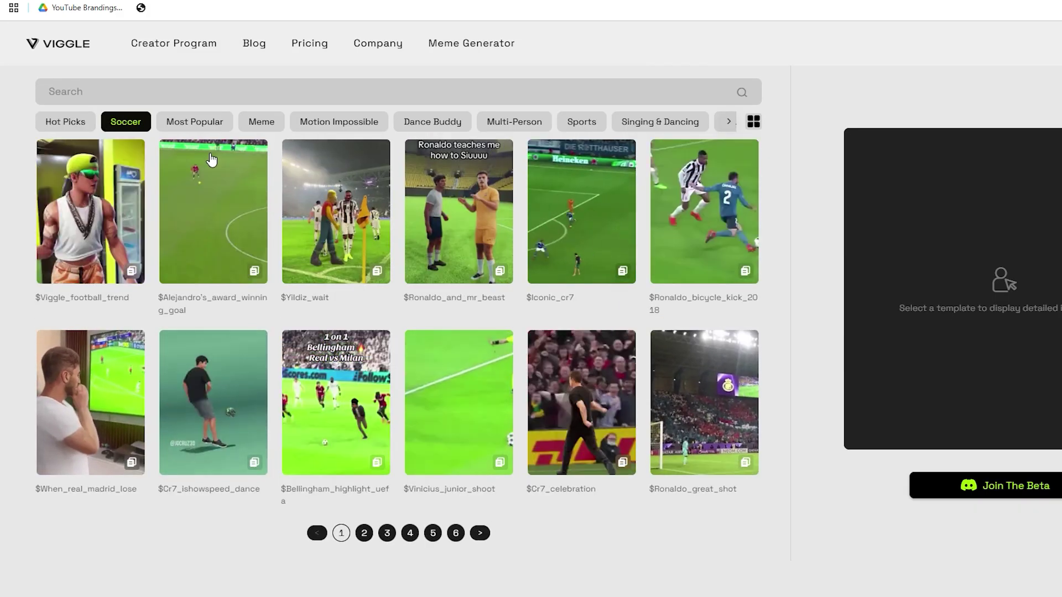
pyautogui.click(202, 126)
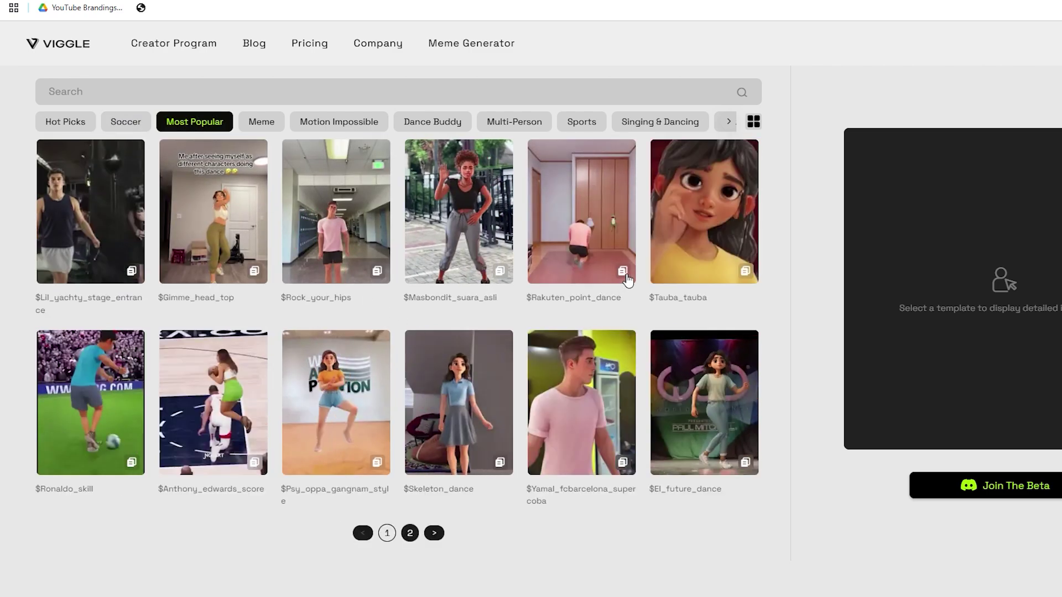
pyautogui.click(621, 273)
pyautogui.click(553, 397)
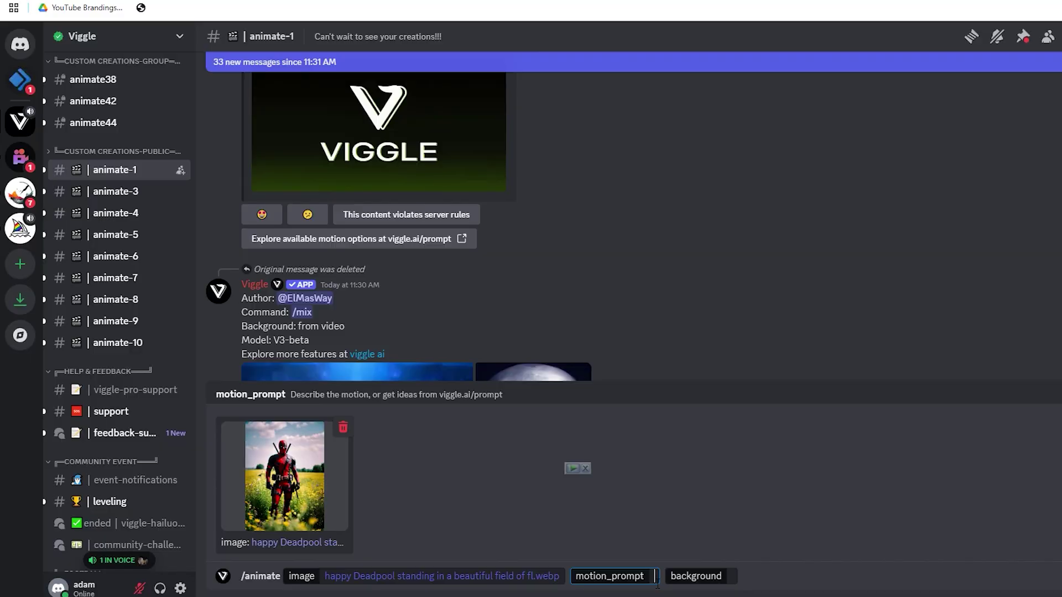
# Set the /animate background to From template and send the request with $rakuten_point_dance
pyautogui.click(840, 583)
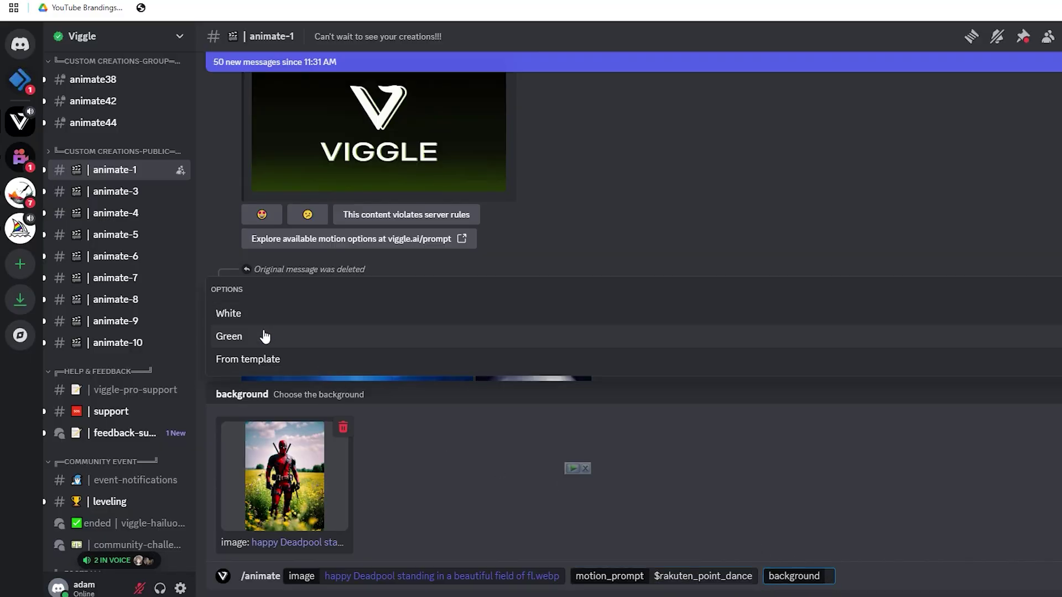
pyautogui.click(261, 361)
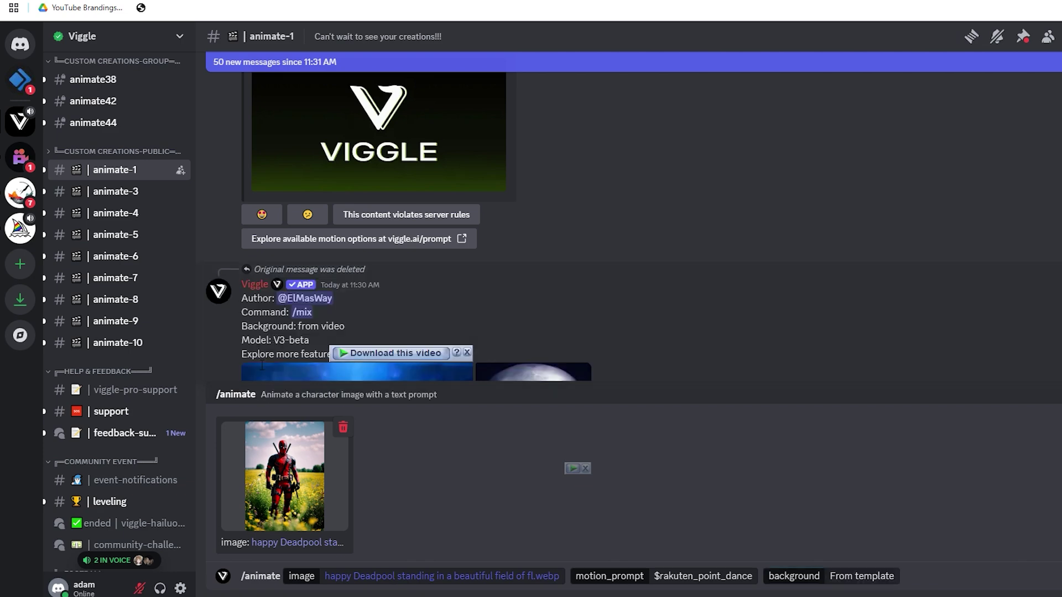
pyautogui.press('Return')
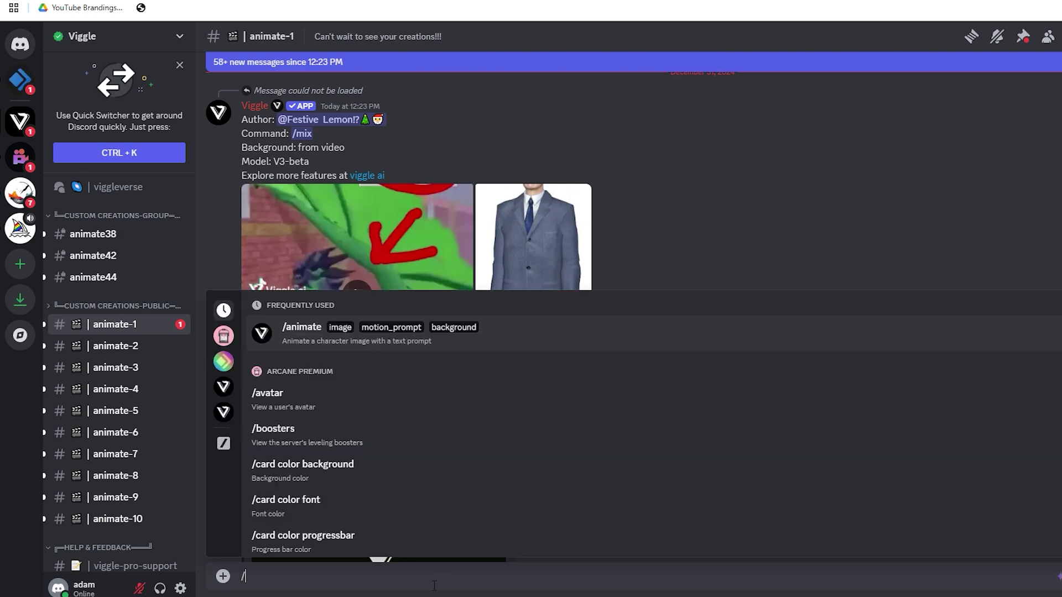
# Run /mix with the orange-coated girl image and dancer video on Green, then play the result
pyautogui.scroll(-5, 310, 460)
pyautogui.click(283, 371)
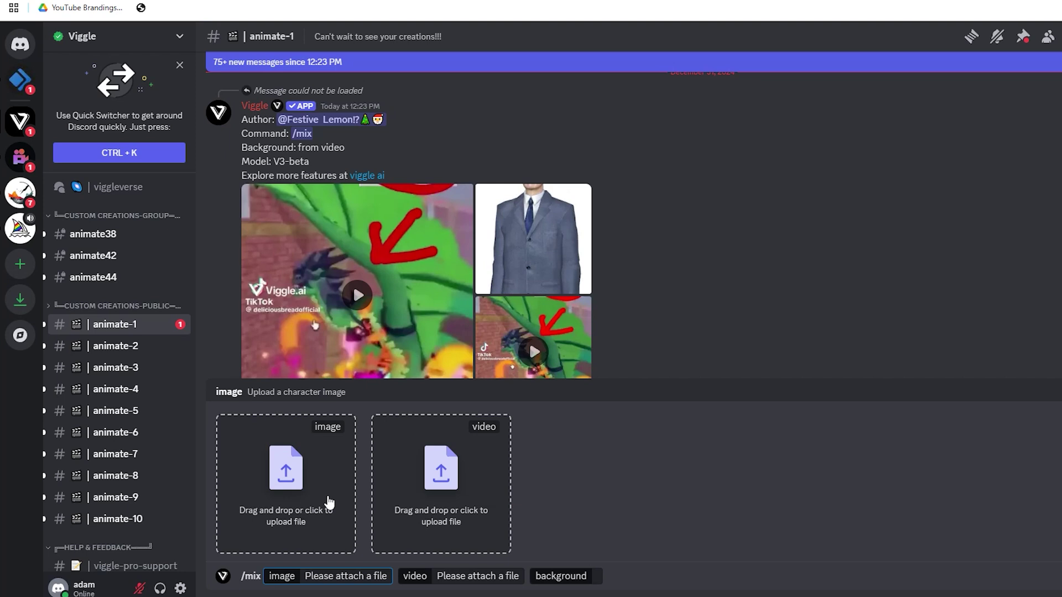
pyautogui.click(330, 457)
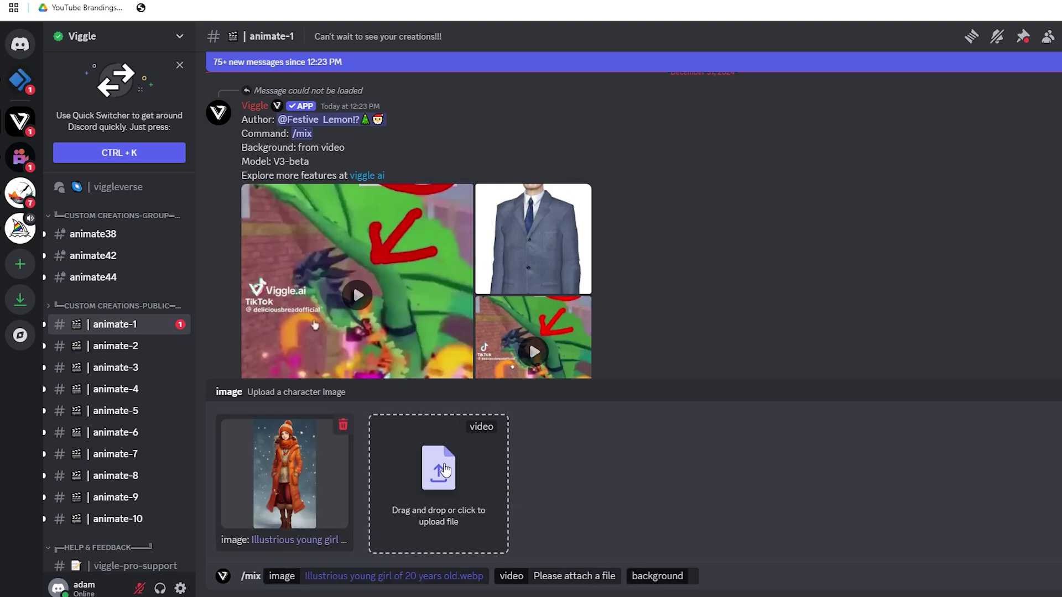
pyautogui.click(445, 470)
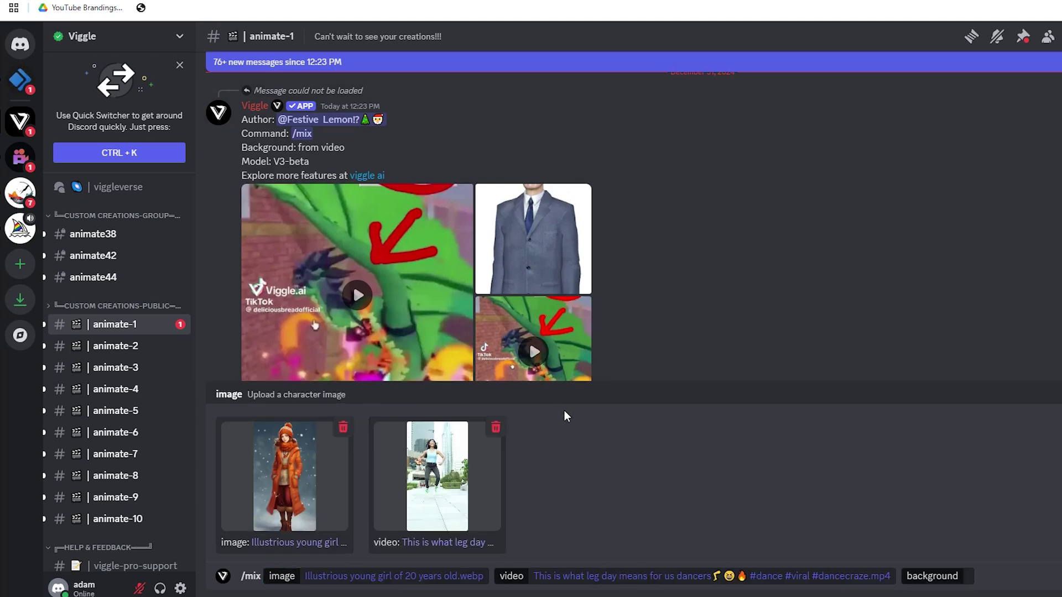
pyautogui.click(977, 580)
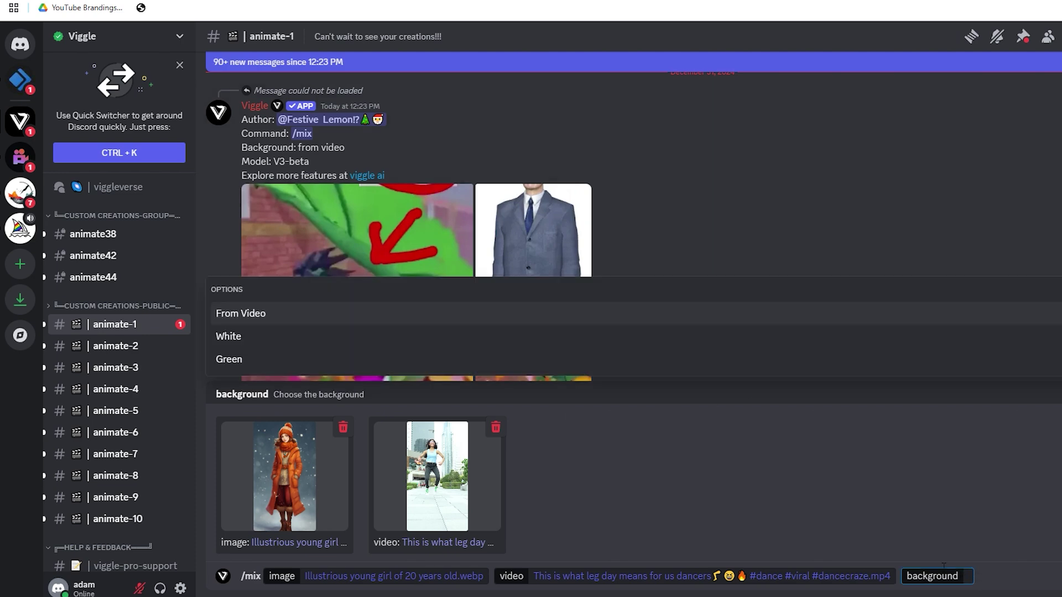
pyautogui.click(260, 362)
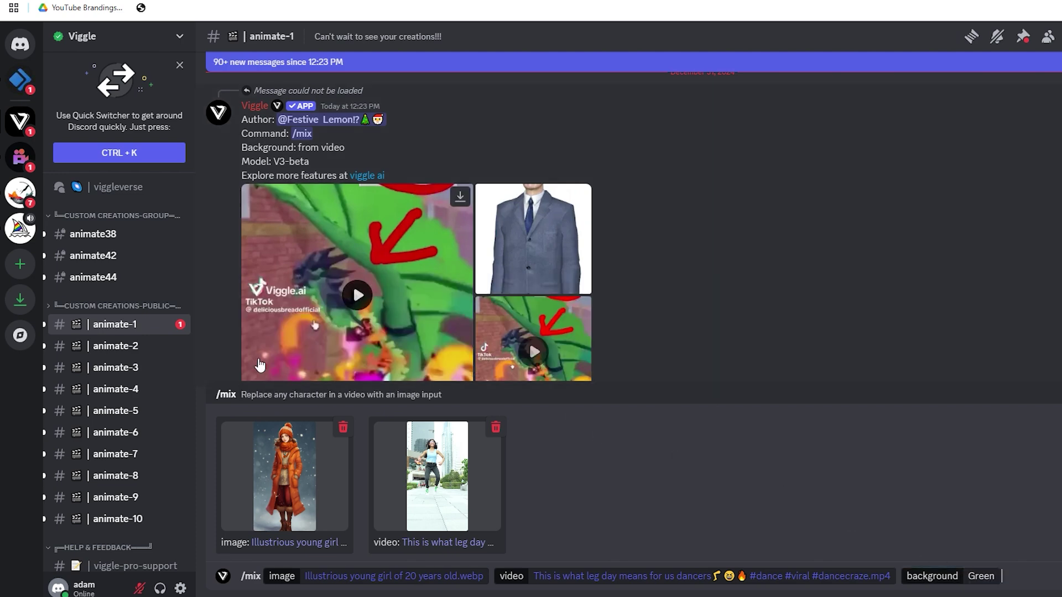
pyautogui.click(252, 508)
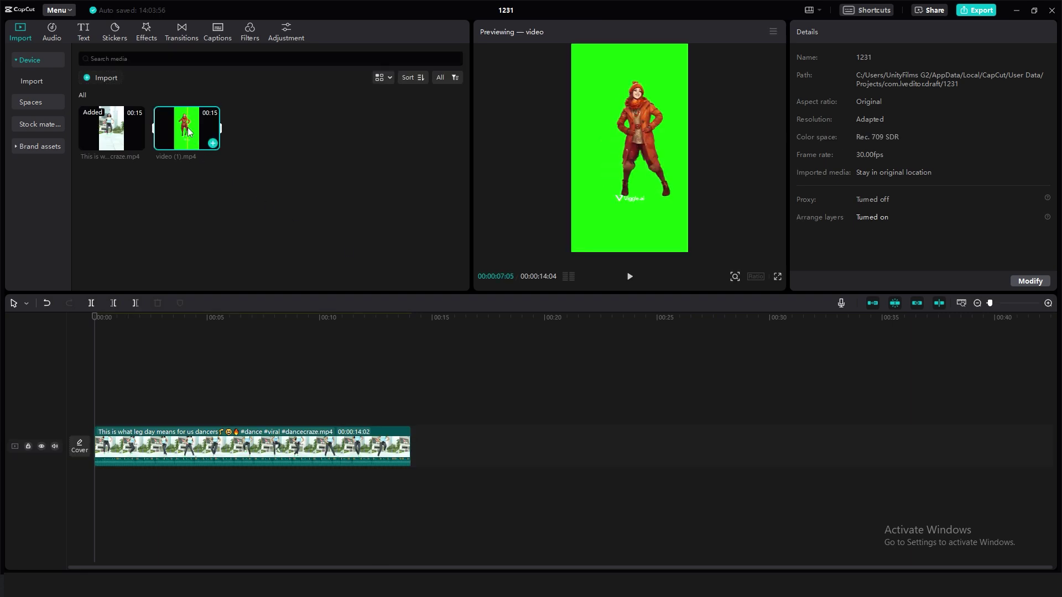
# Put video (1).mp4 above the dance clip, chroma-key out its green backdrop, and play it back
pyautogui.moveTo(188, 132); pyautogui.dragTo(98, 406)
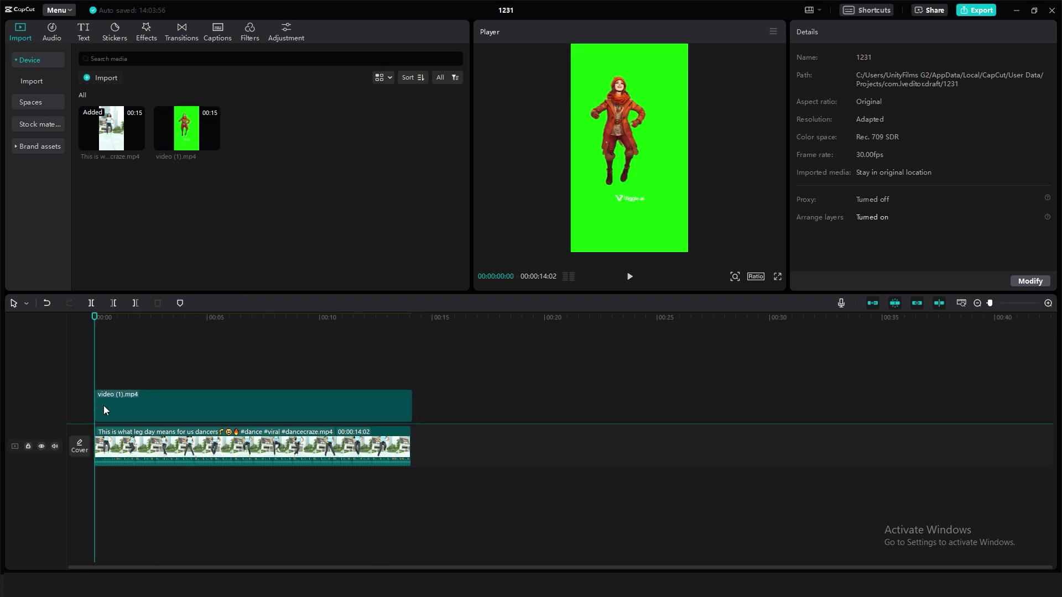
pyautogui.click(888, 59)
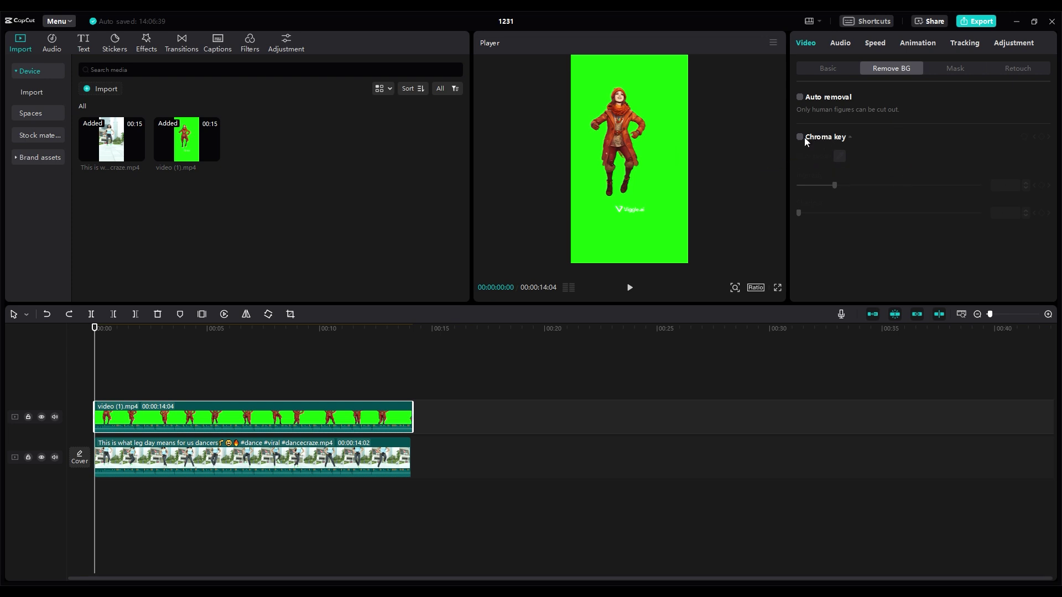
pyautogui.click(838, 157)
pyautogui.click(672, 160)
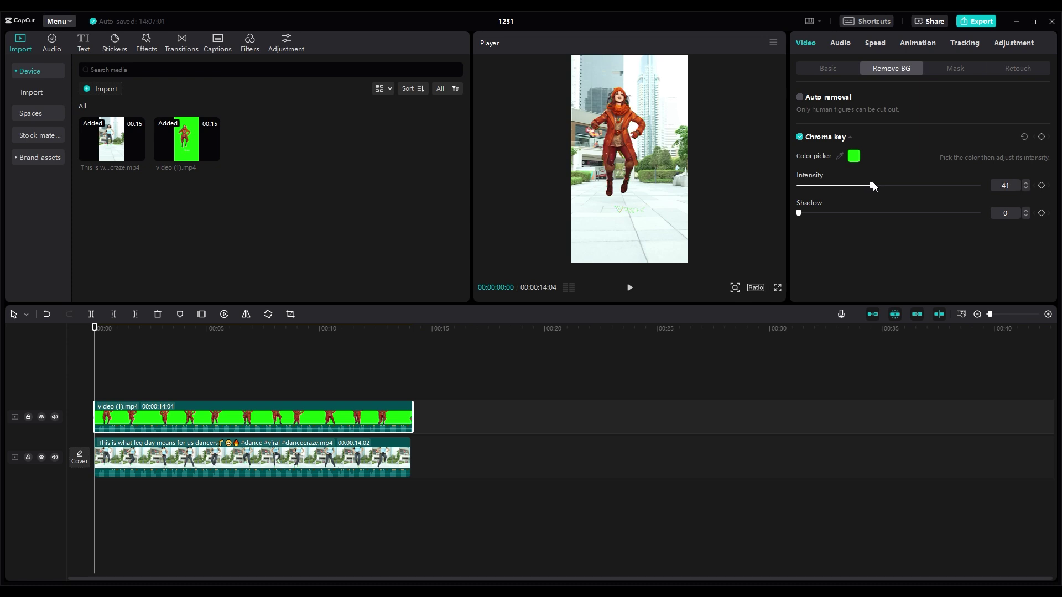
pyautogui.click(633, 293)
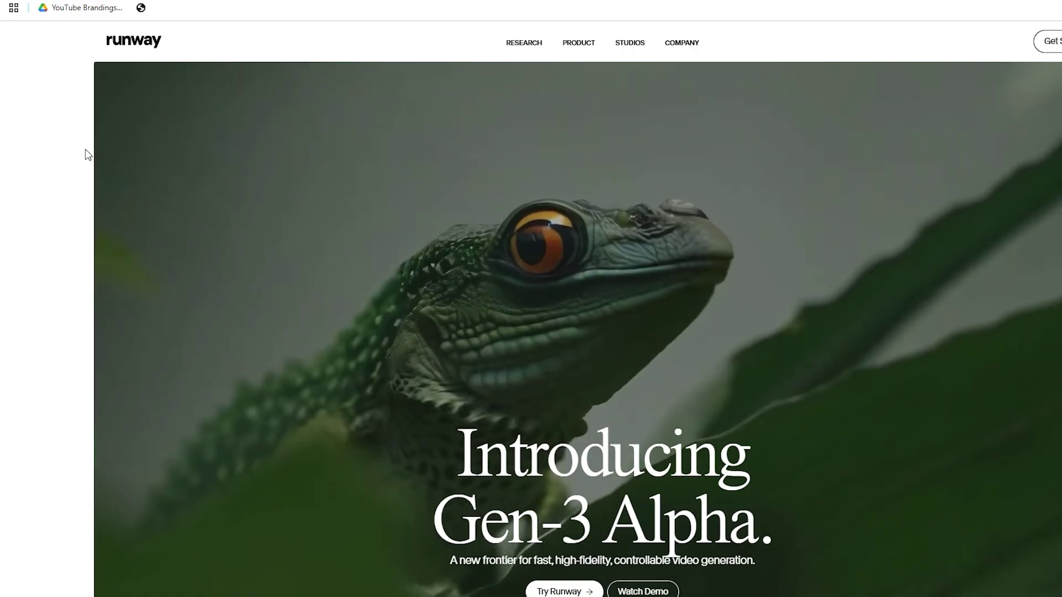
# Create a new Runway project with the Inpainting tool for the dance video
pyautogui.scroll(-6, 87, 154)
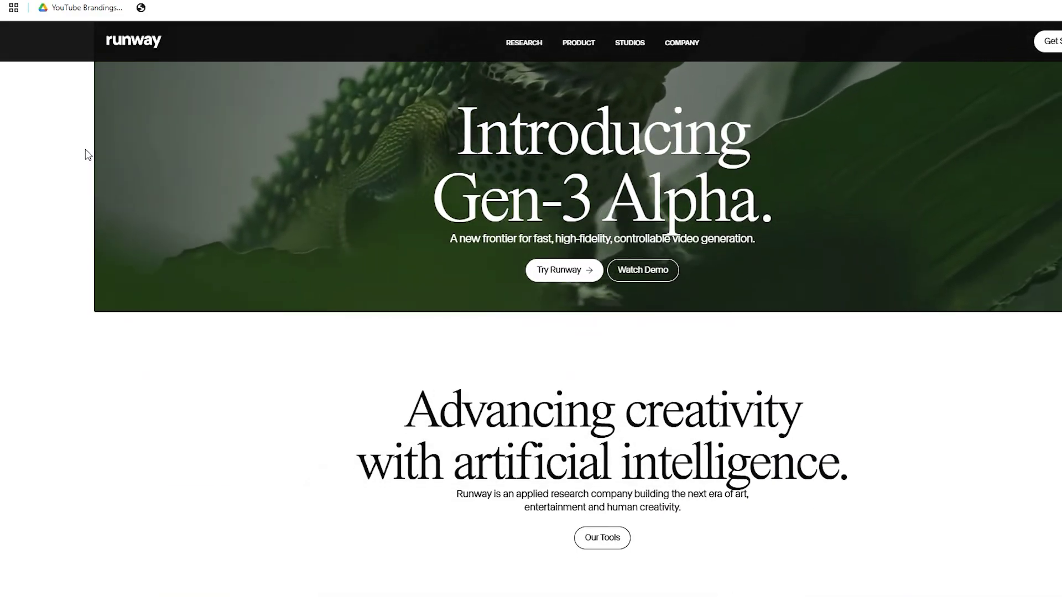
pyautogui.scroll(-5, 87, 154)
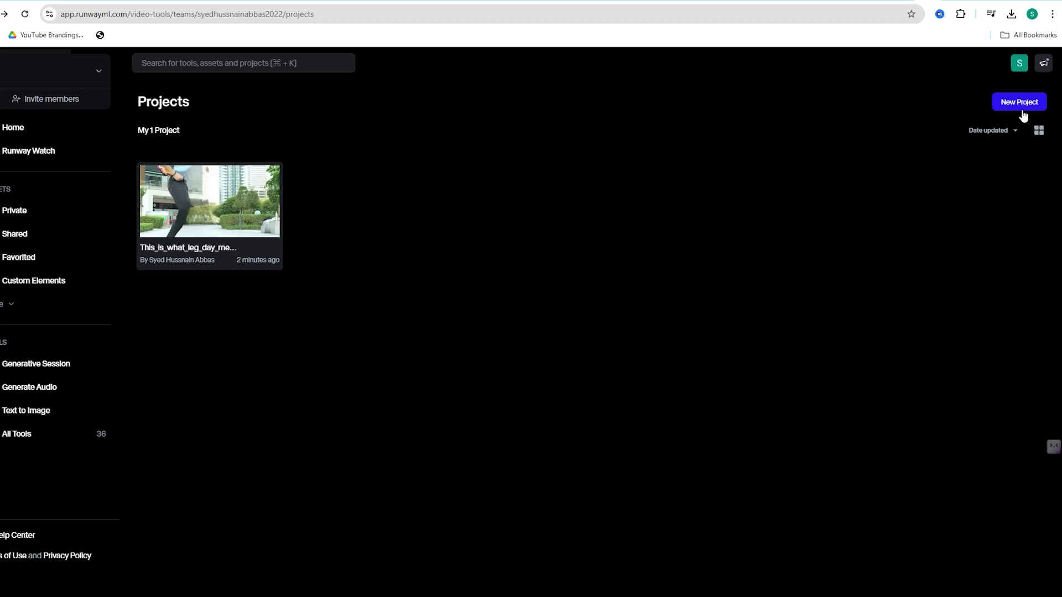
pyautogui.click(1022, 108)
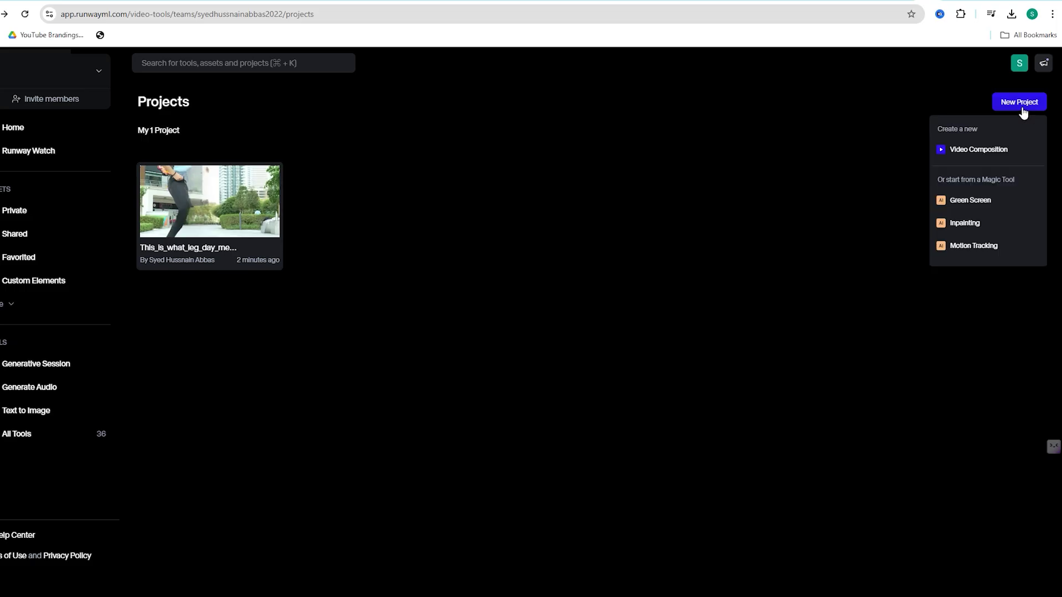
pyautogui.click(981, 223)
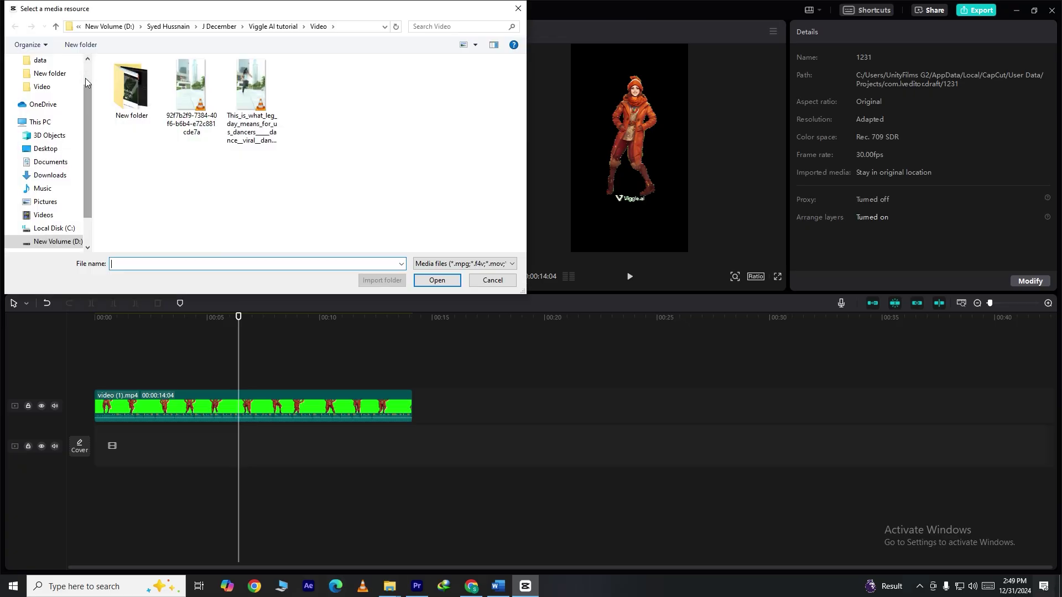
# Import the 92f7b2f9 clean background, place it below the girl clip, and play full screen
pyautogui.click(190, 103)
pyautogui.click(428, 282)
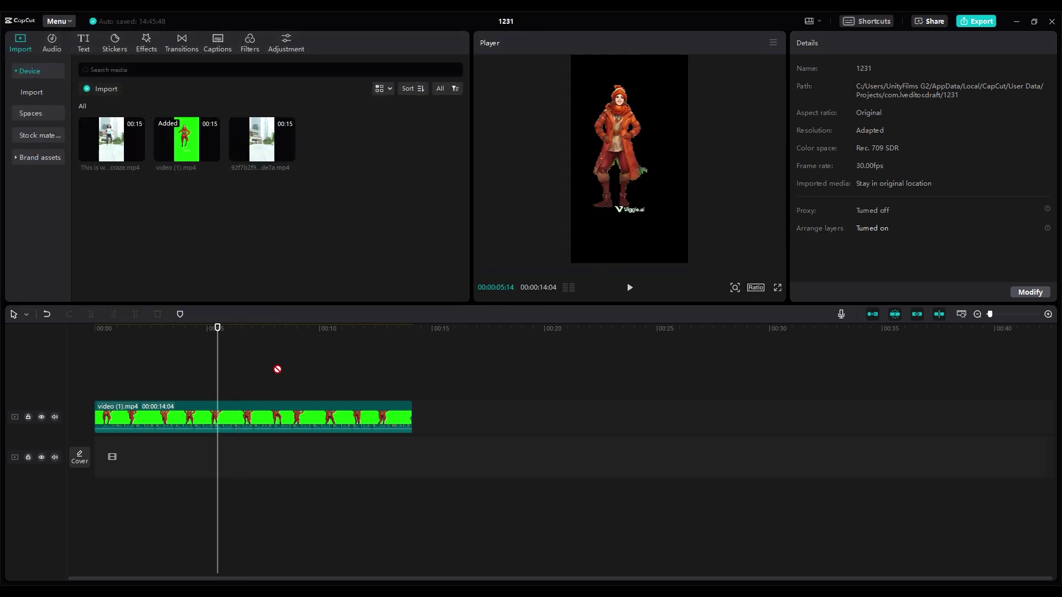
pyautogui.moveTo(278, 369); pyautogui.dragTo(119, 453)
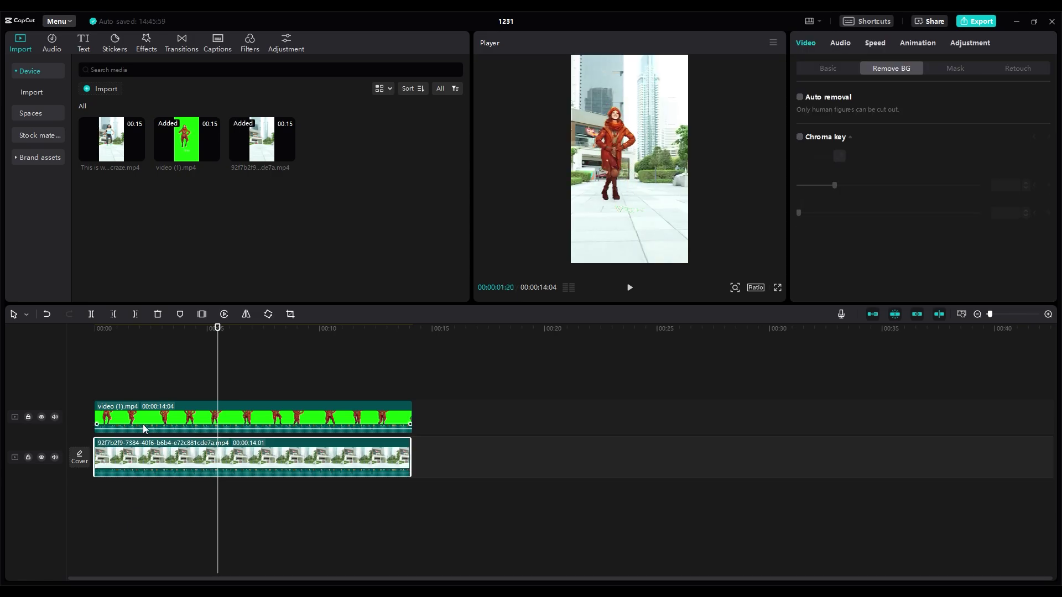
pyautogui.hotkey('ctrl', 'shift', 'f')
pyautogui.click(383, 548)
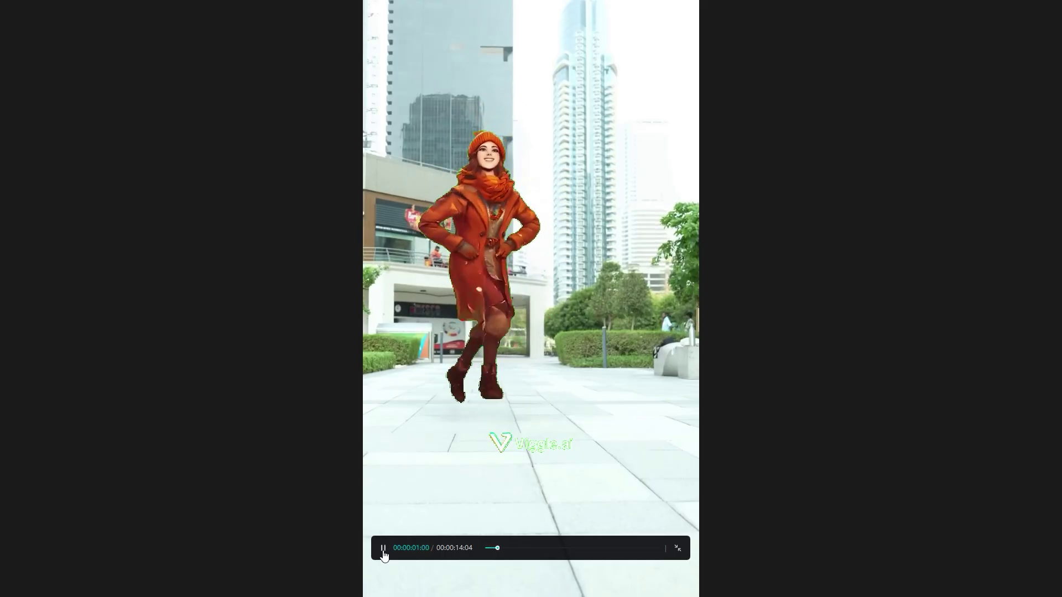